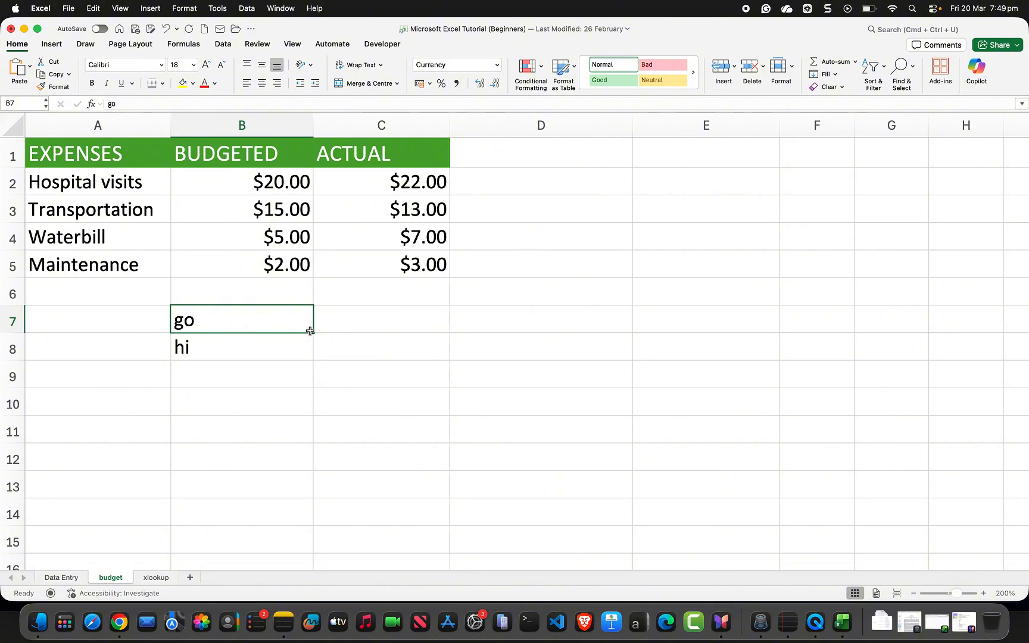
click(284, 347)
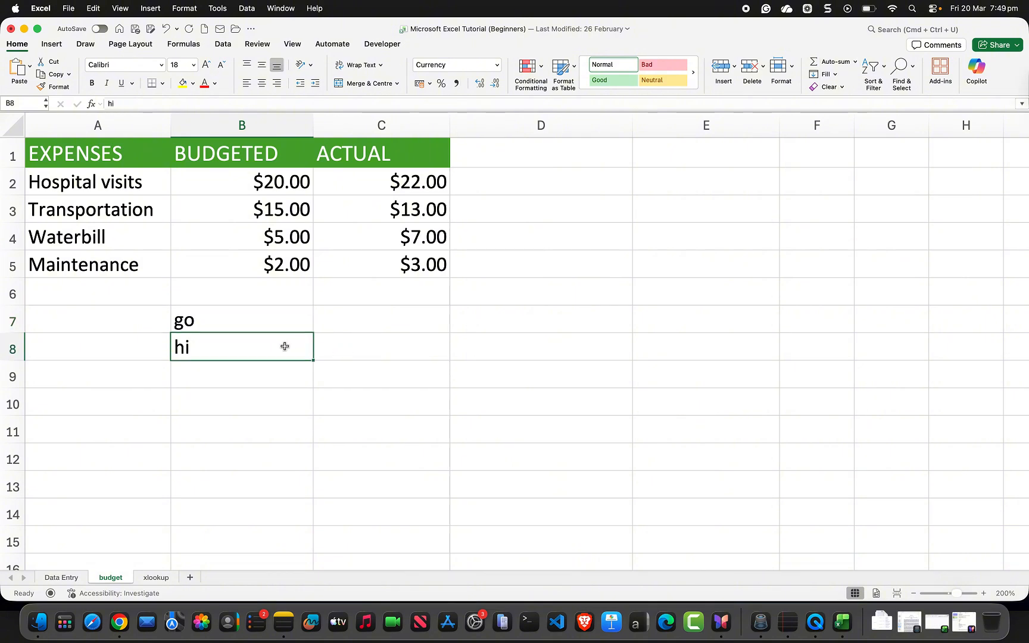
click(284, 323)
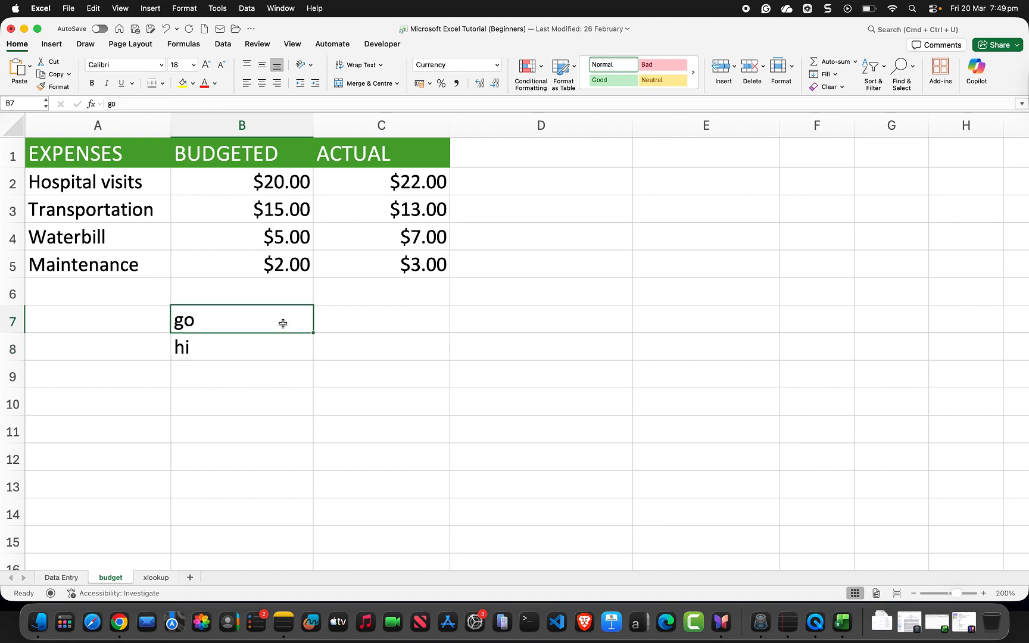
click(11, 47)
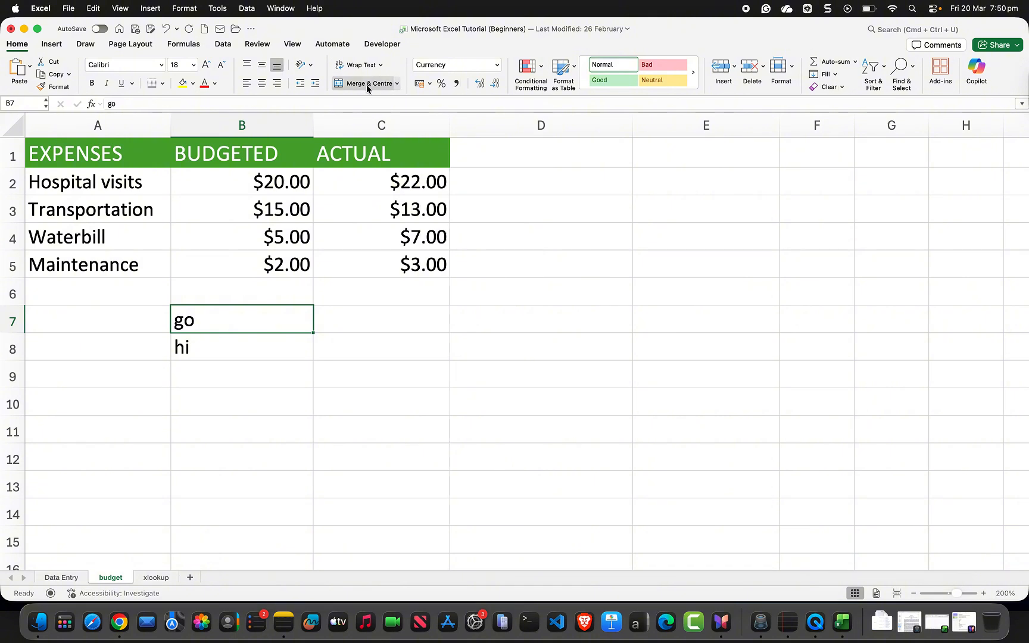
click(396, 84)
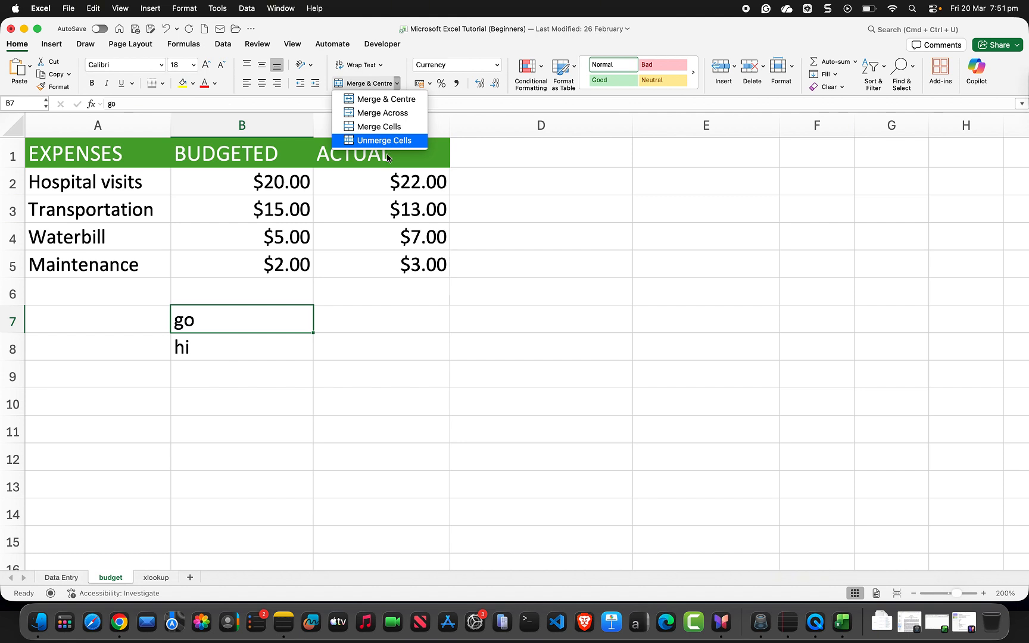
click(359, 314)
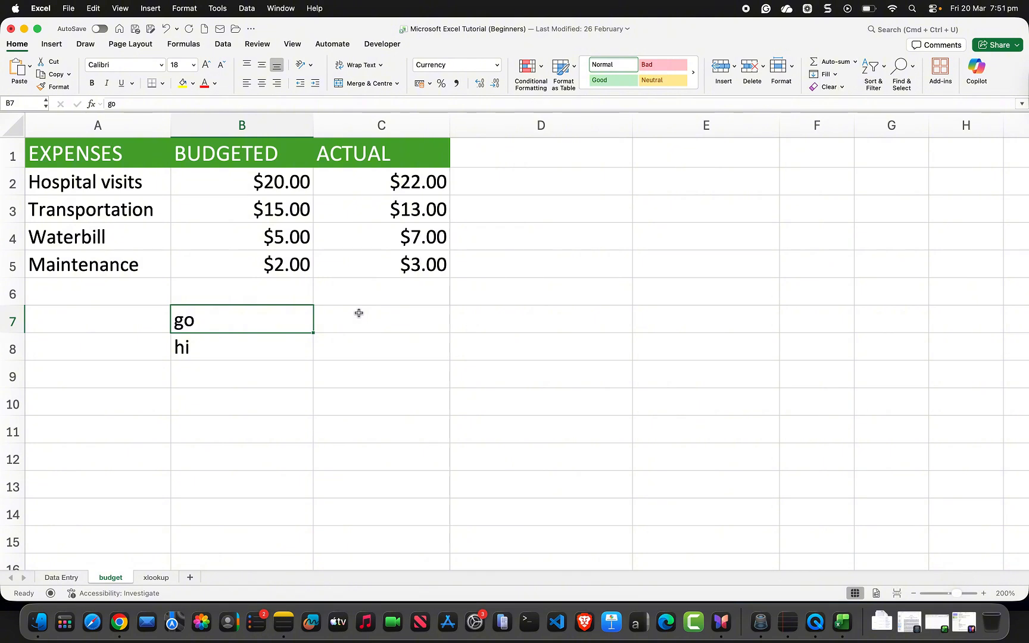
click(397, 84)
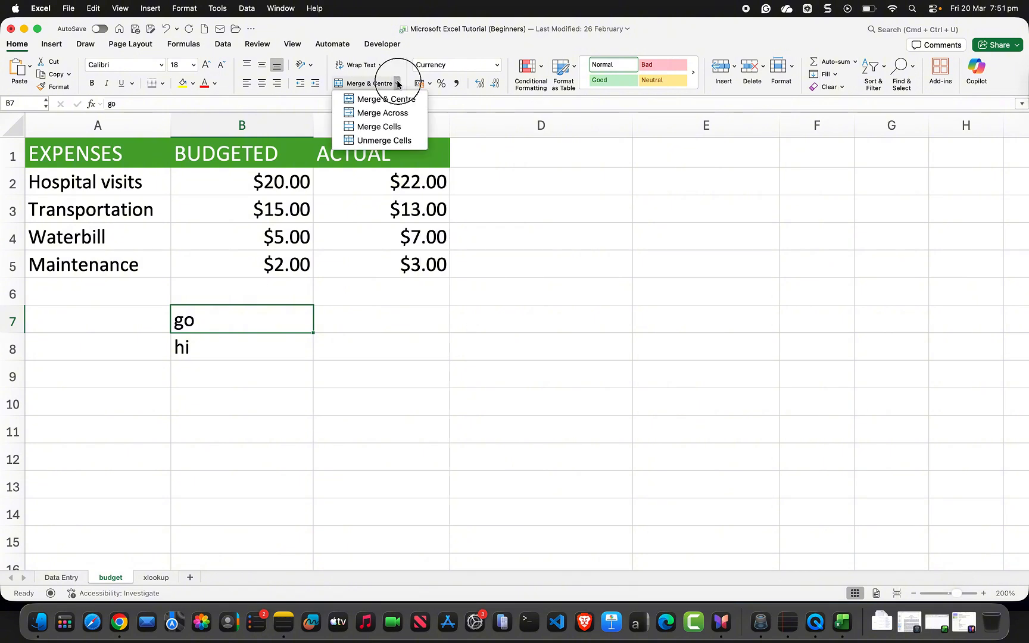
click(291, 230)
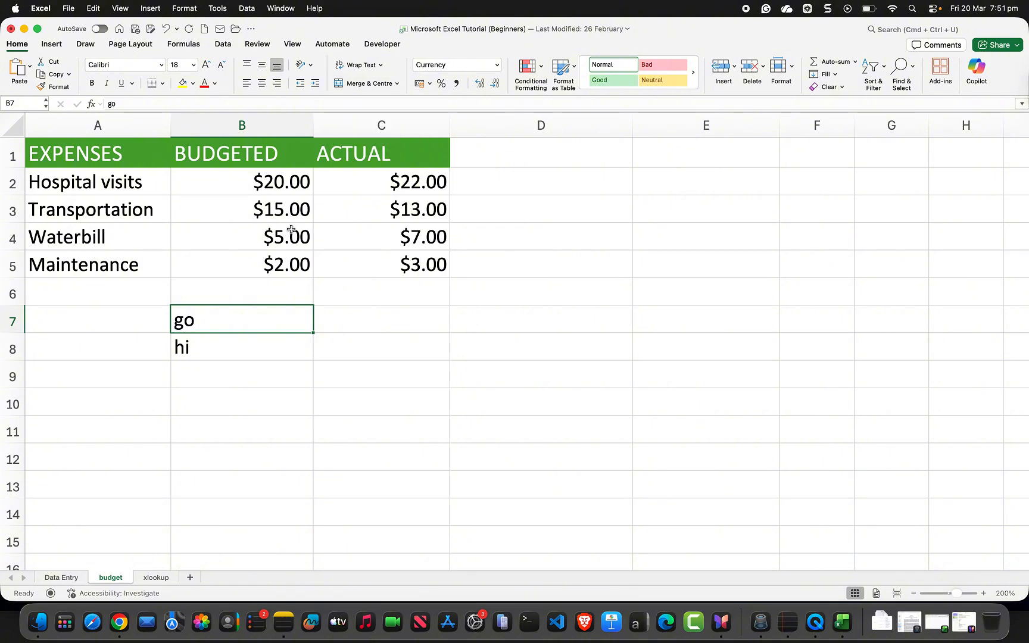
click(246, 165)
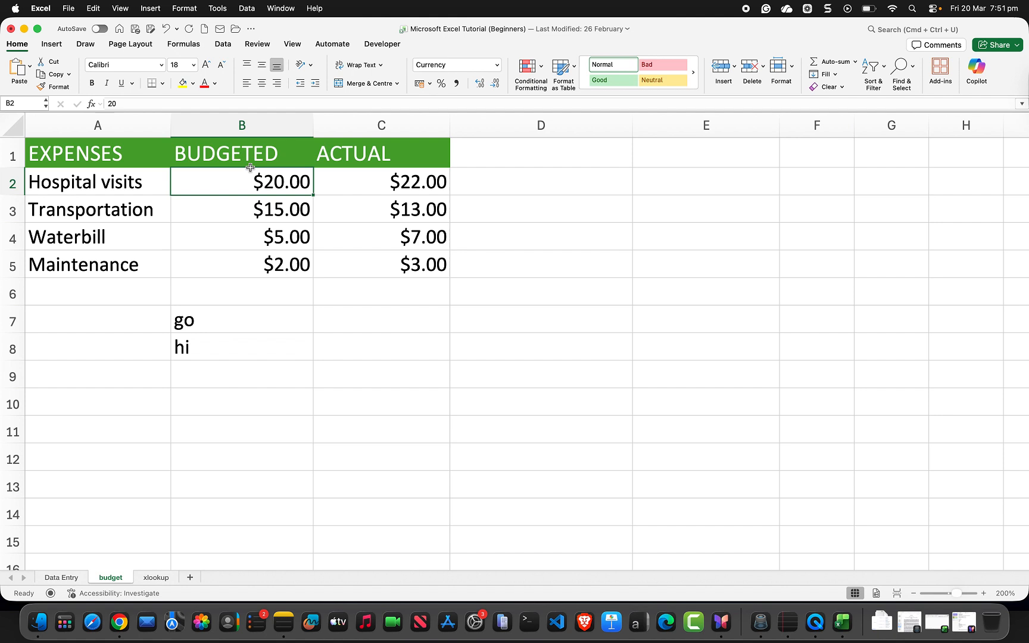
click(163, 147)
click(254, 154)
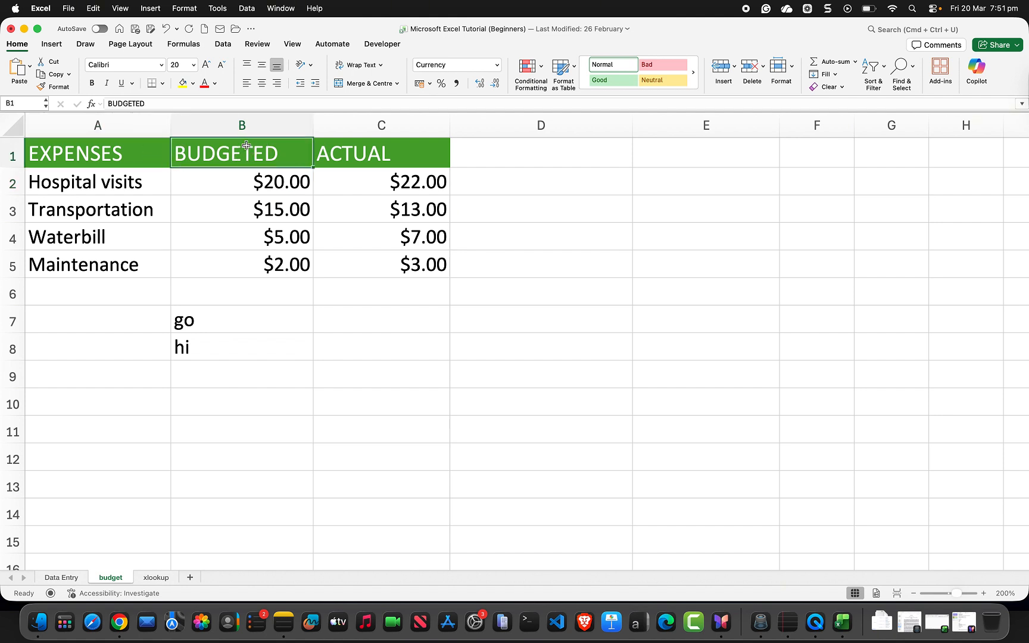
click(141, 155)
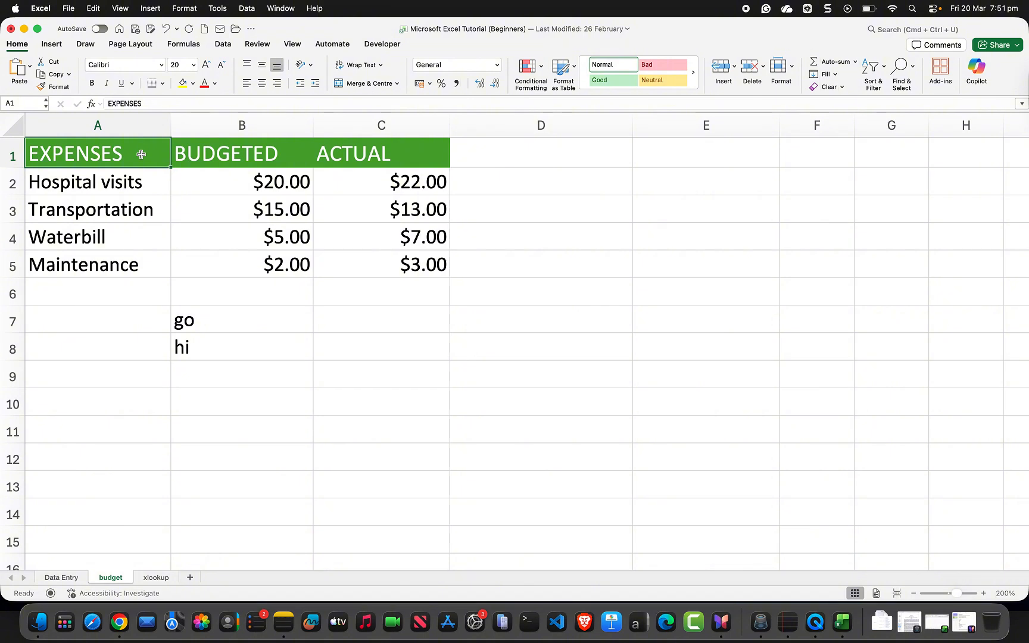
- Insert a row above the header row and enter the title MONTHLY BUDGET in B1
click(254, 154)
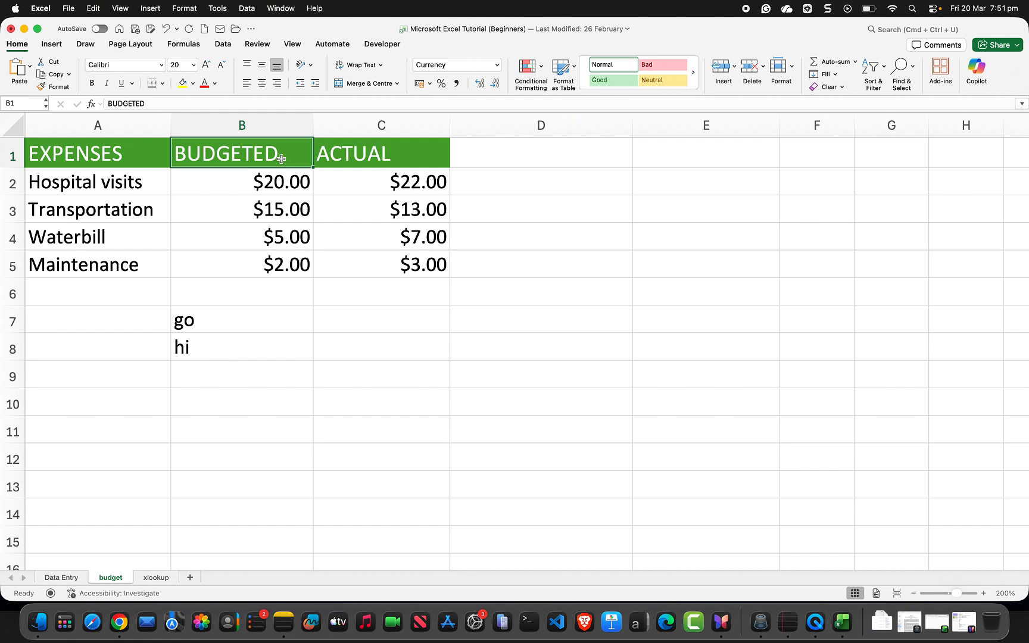
click(3, 146)
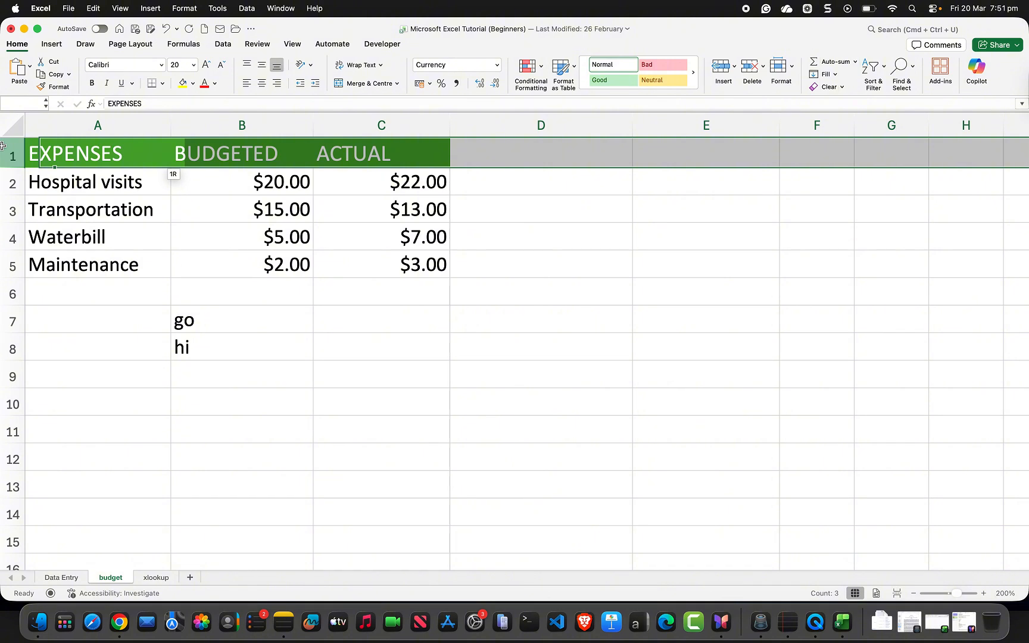
click(52, 44)
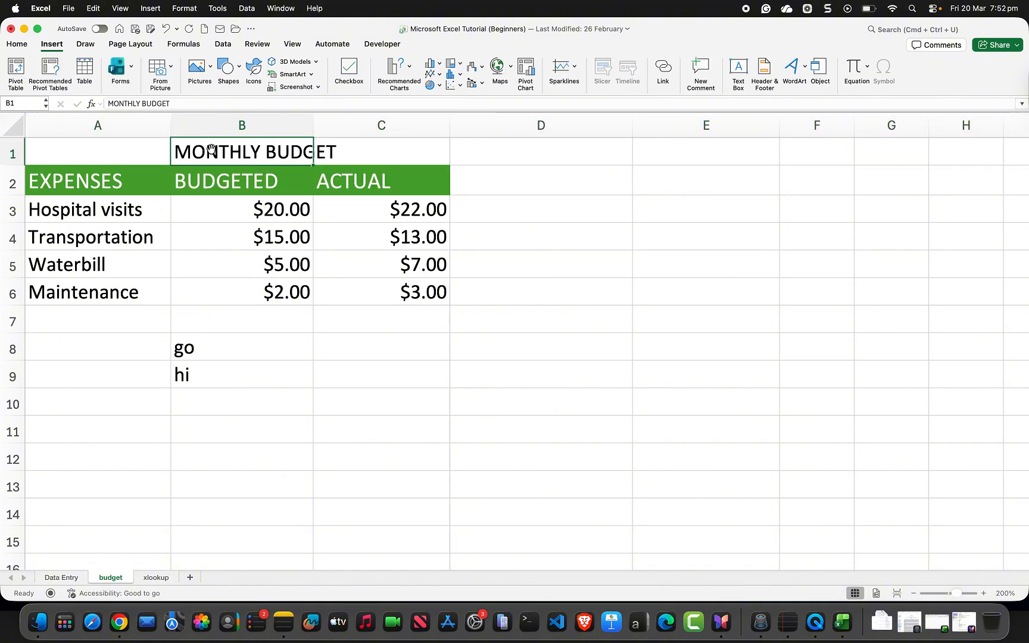
- Merge and centre the MONTHLY BUDGET title across A1:E1
drag(138, 148, 137, 149)
drag(137, 148, 723, 145)
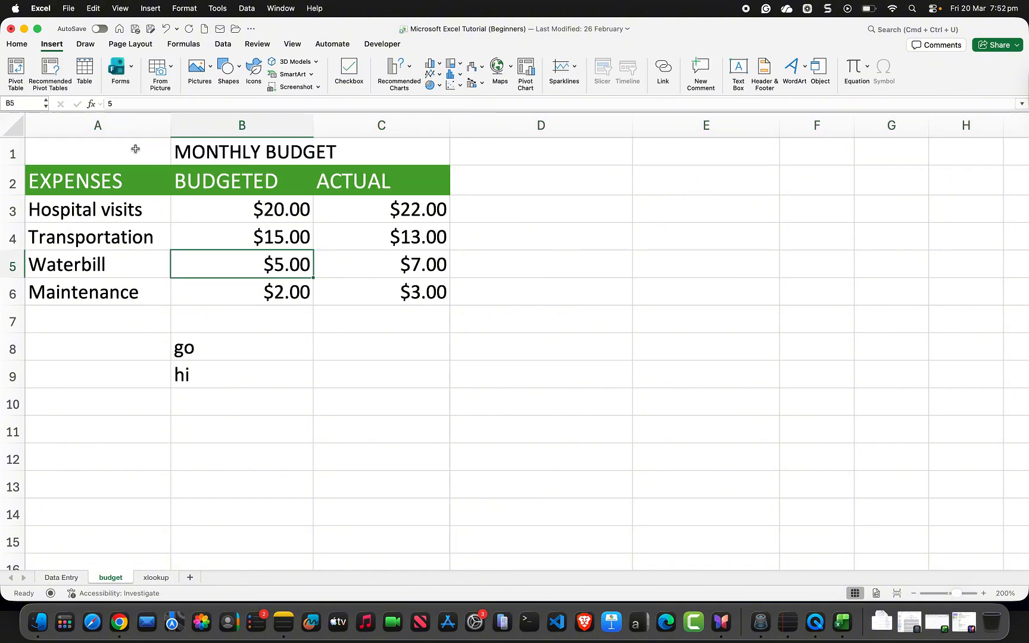
click(136, 149)
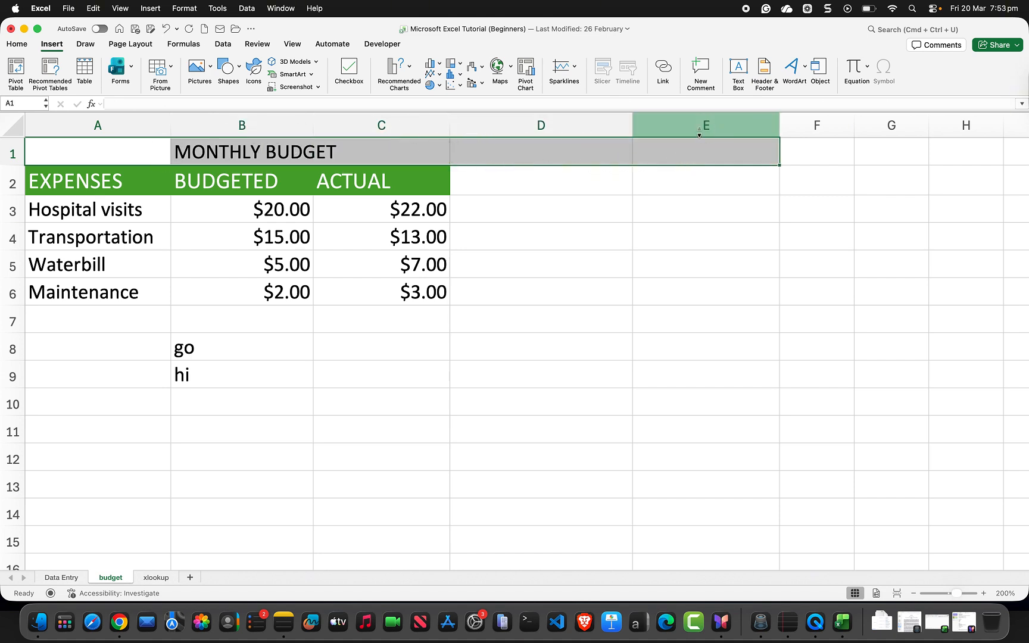
click(16, 46)
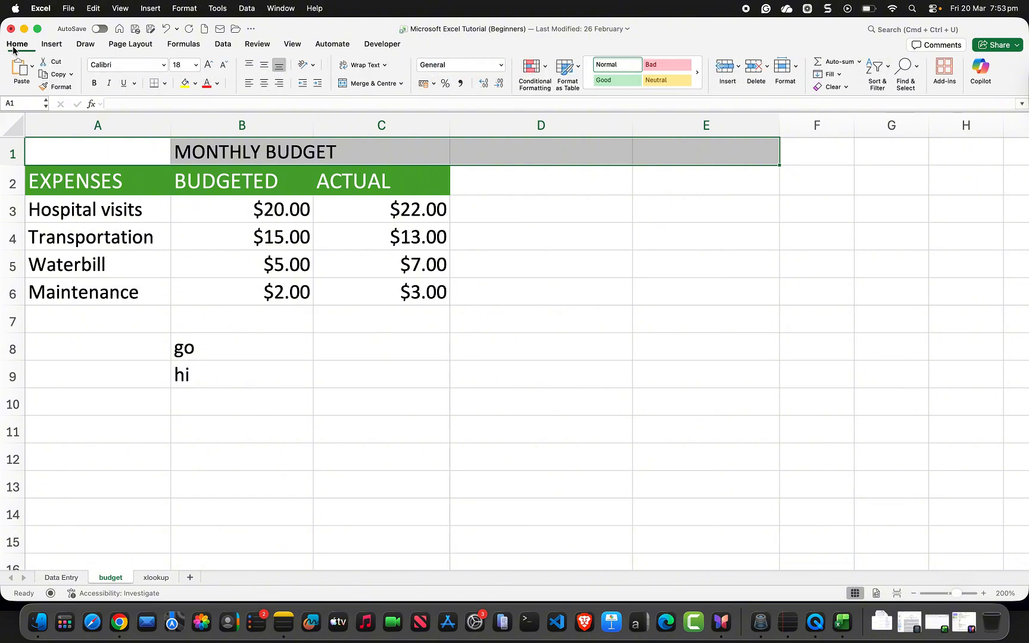
click(398, 84)
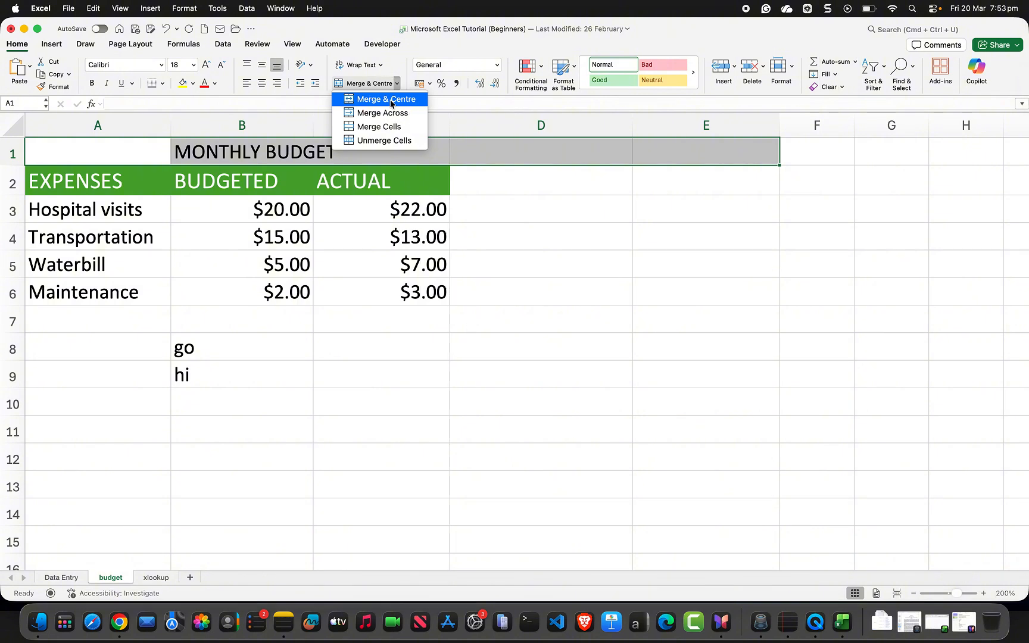
click(392, 99)
click(502, 167)
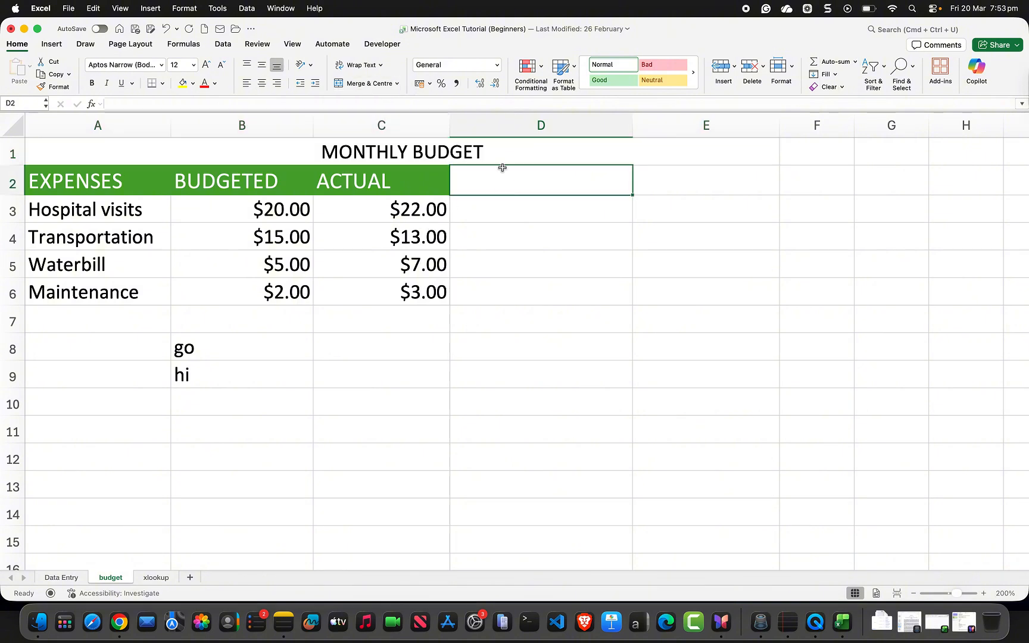
click(503, 159)
click(505, 210)
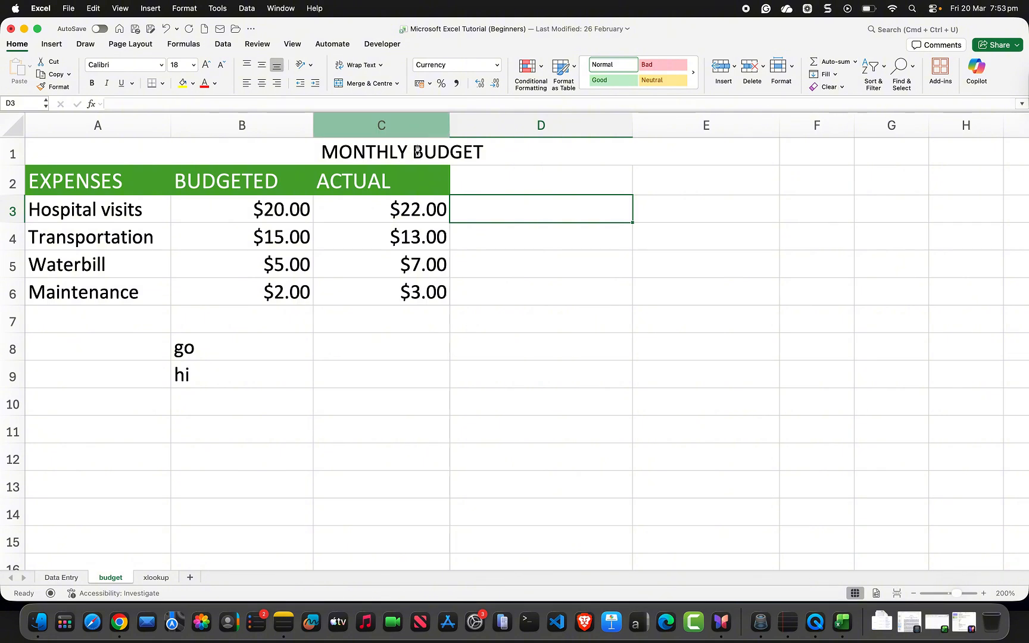
- Merge A8:D8, the row containing "go", using Merge Across
click(396, 84)
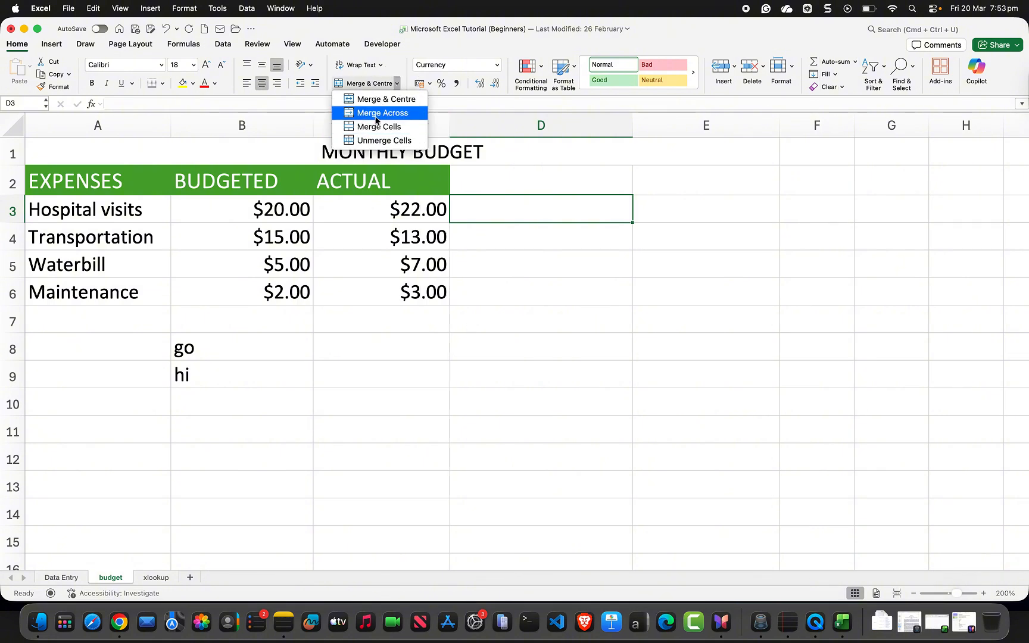
click(139, 339)
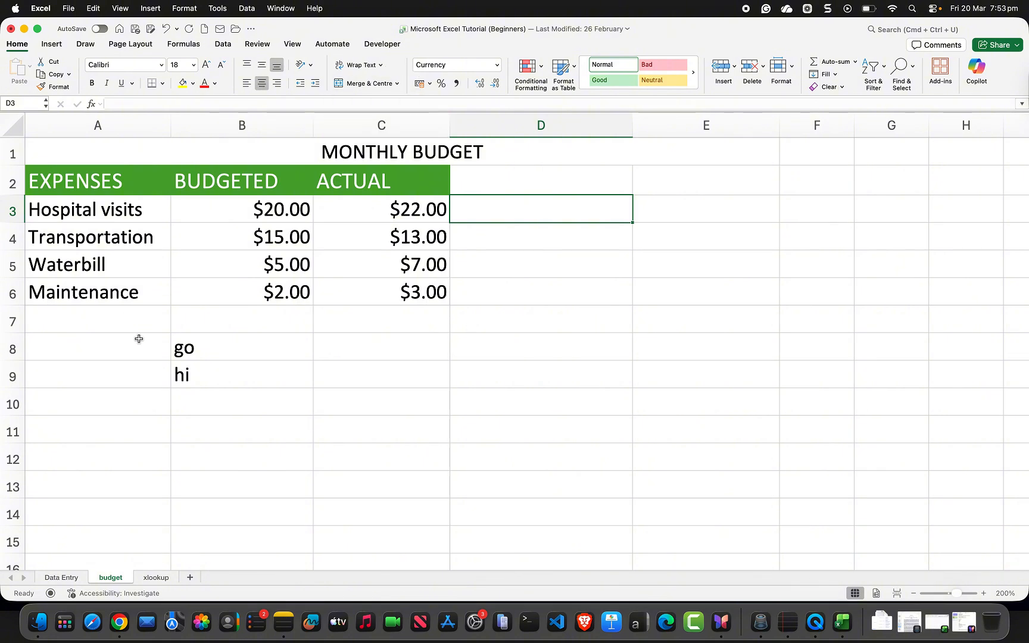
click(194, 355)
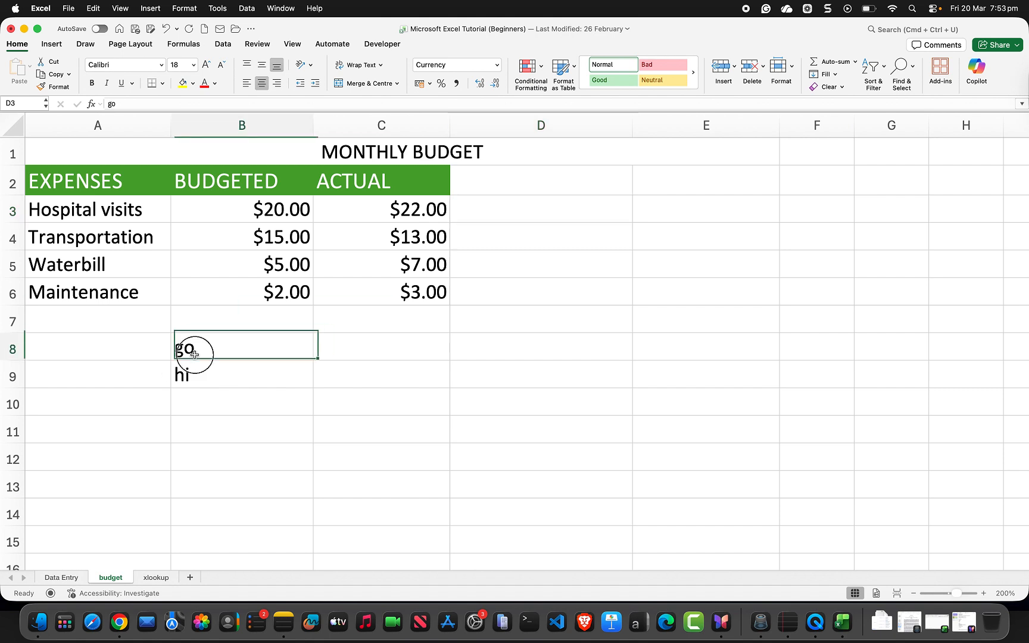
drag(227, 349, 464, 356)
drag(153, 350, 508, 344)
click(396, 83)
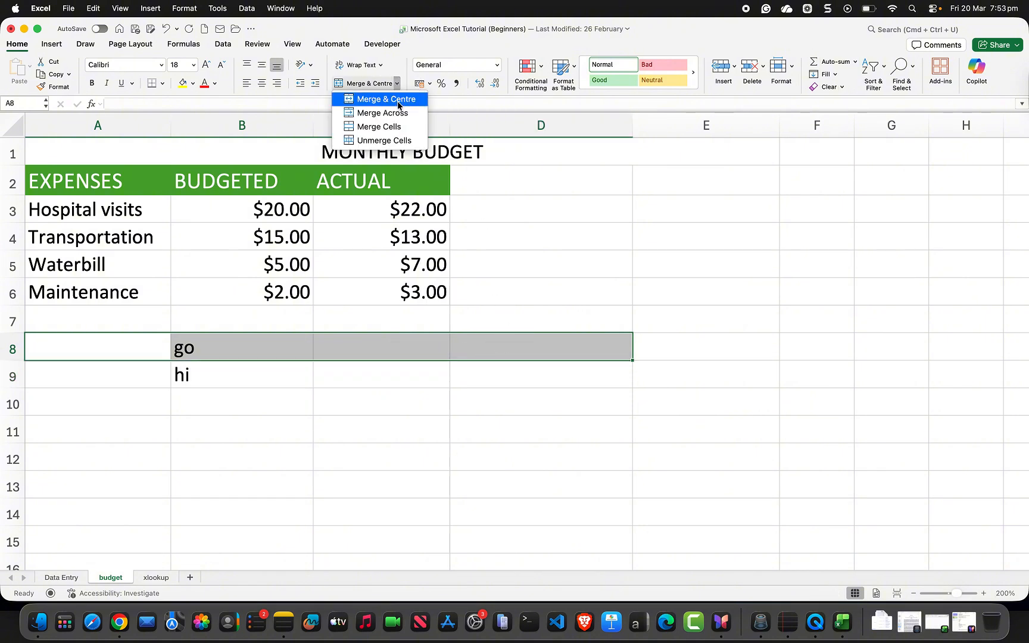
click(395, 113)
click(335, 368)
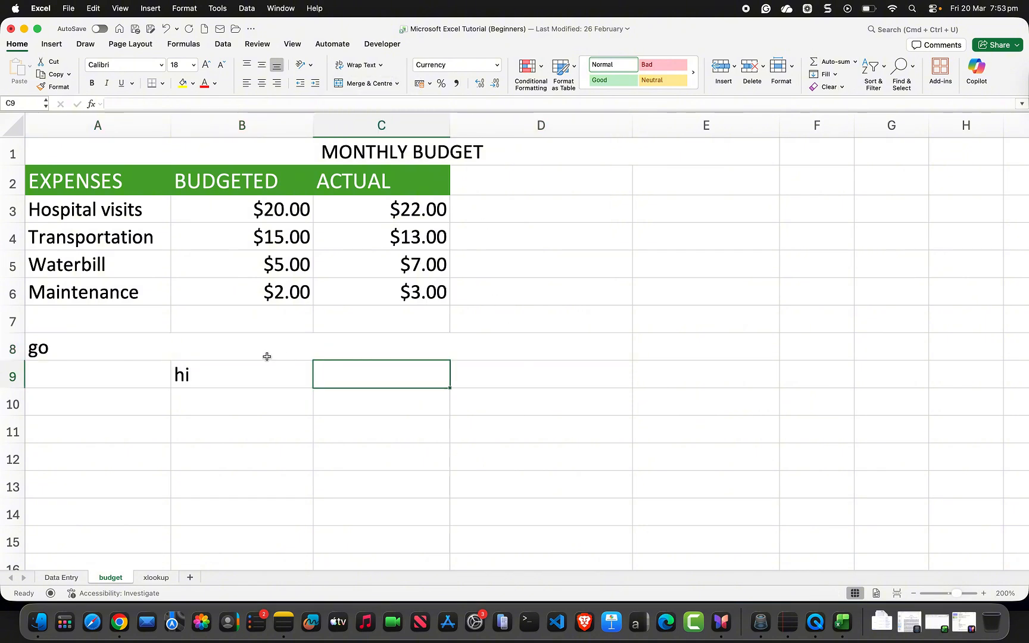
- Fill the merged "go" cell in row 8 with light green
click(259, 346)
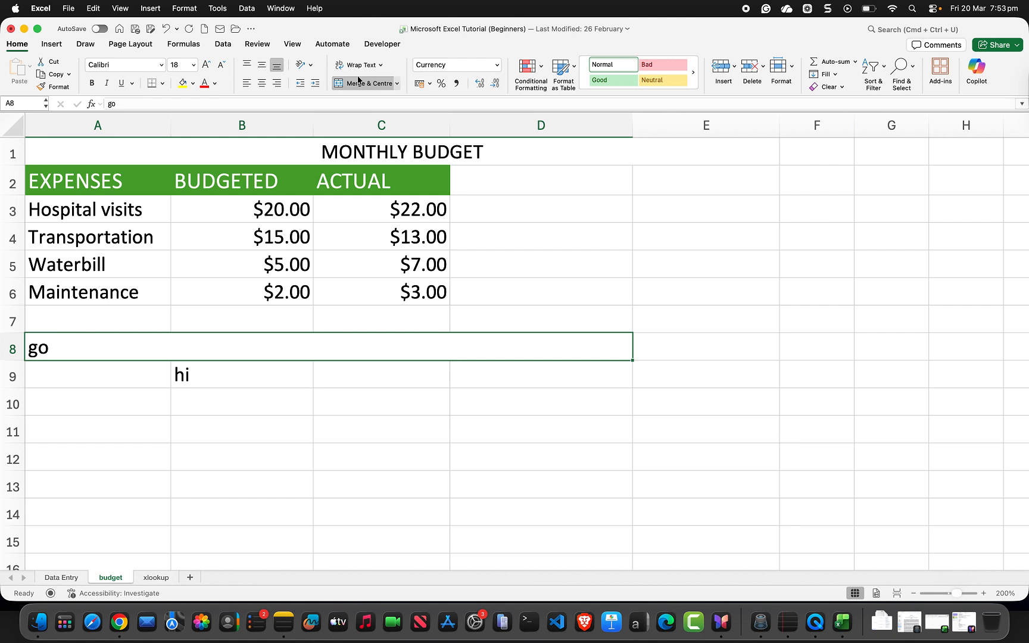
click(192, 83)
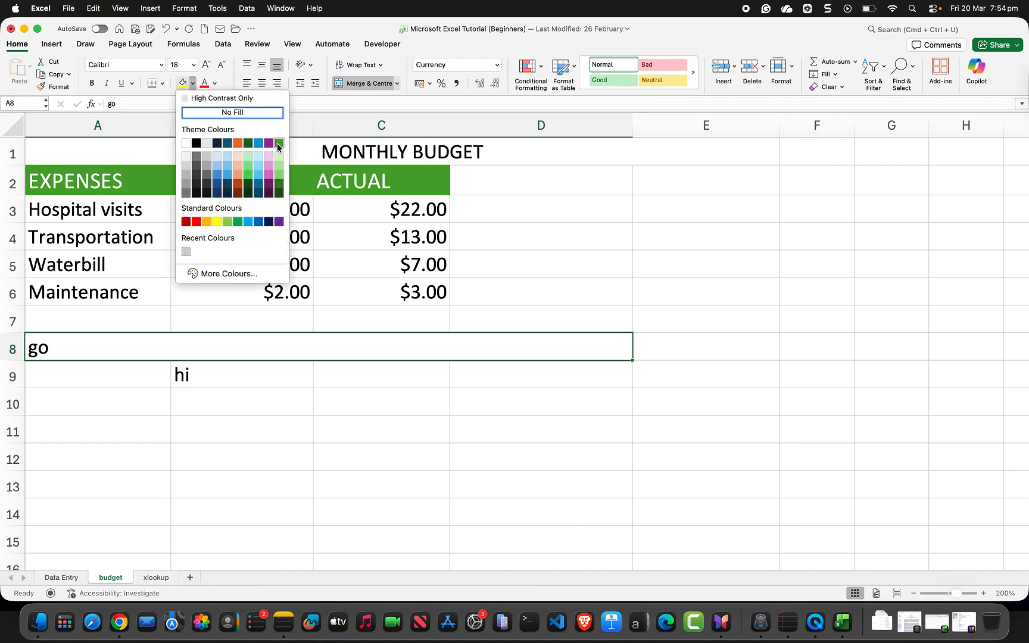
click(279, 176)
click(287, 430)
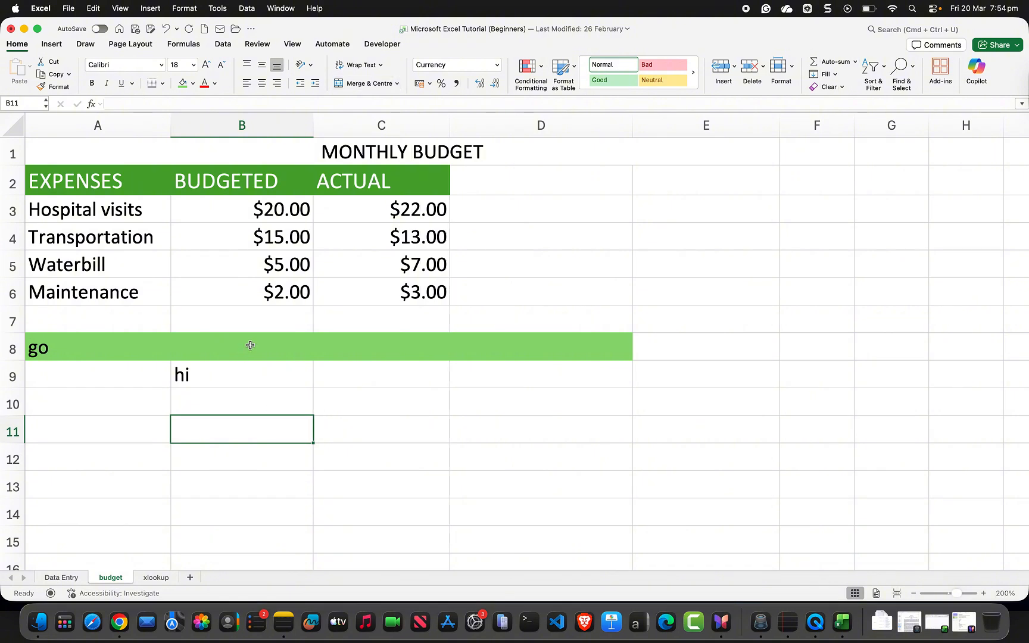
- Merge the empty range E6:F11 into a single cell using Merge Cells
click(262, 340)
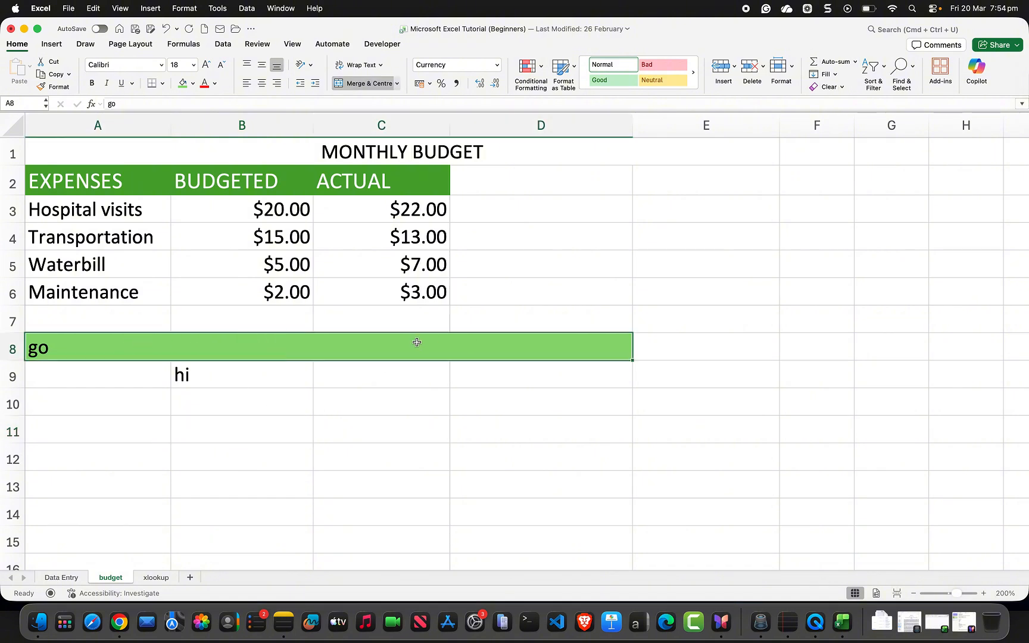
click(397, 83)
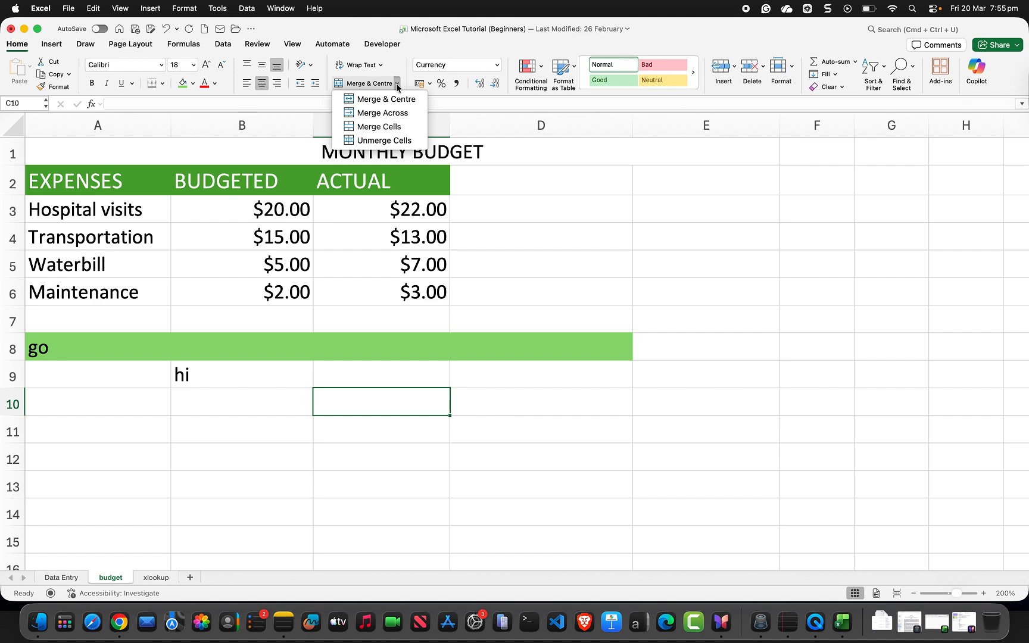
click(525, 233)
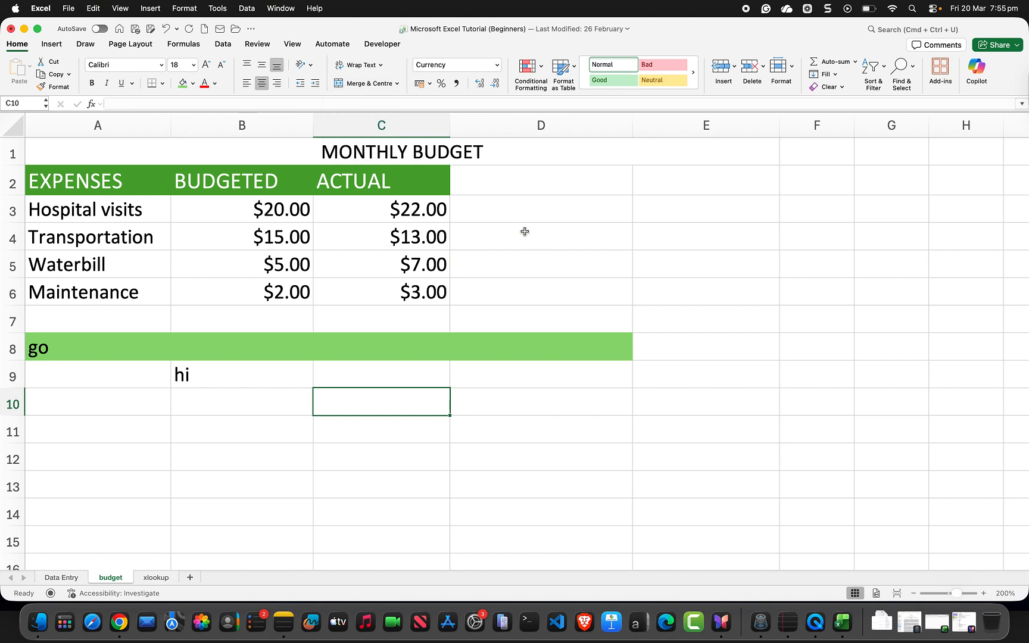
click(680, 291)
drag(679, 291, 839, 424)
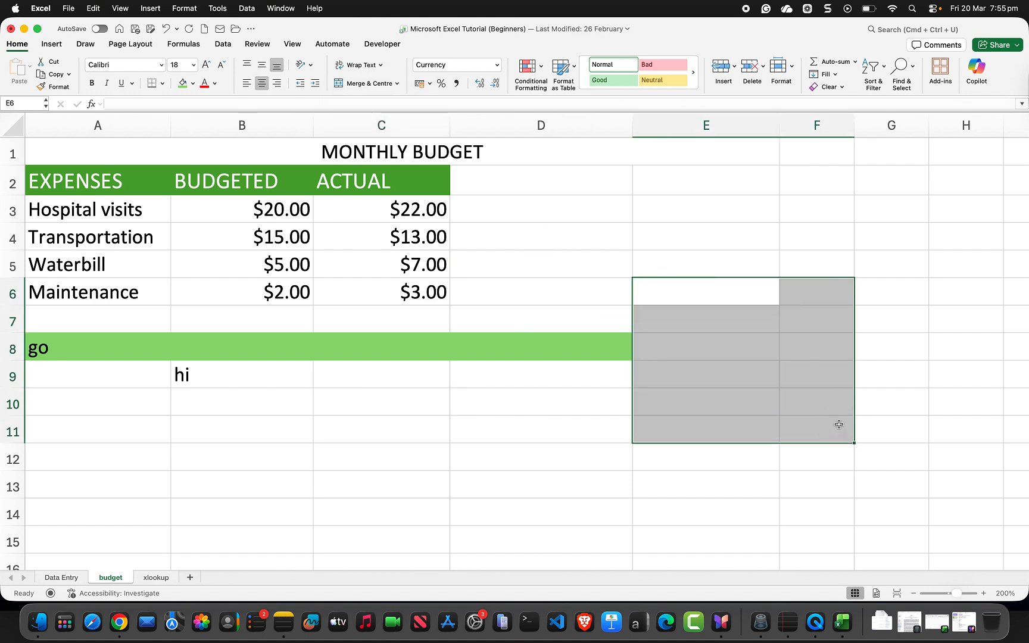
click(396, 83)
click(394, 127)
- Fill the merged block at E6:F11 with the standard orange colour
click(193, 83)
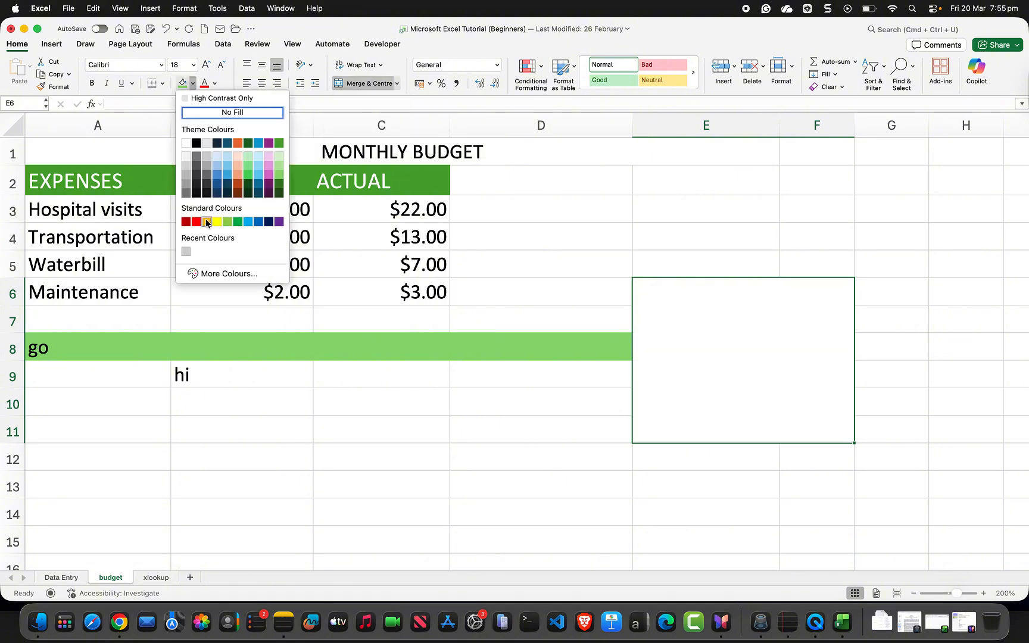
click(207, 223)
click(770, 480)
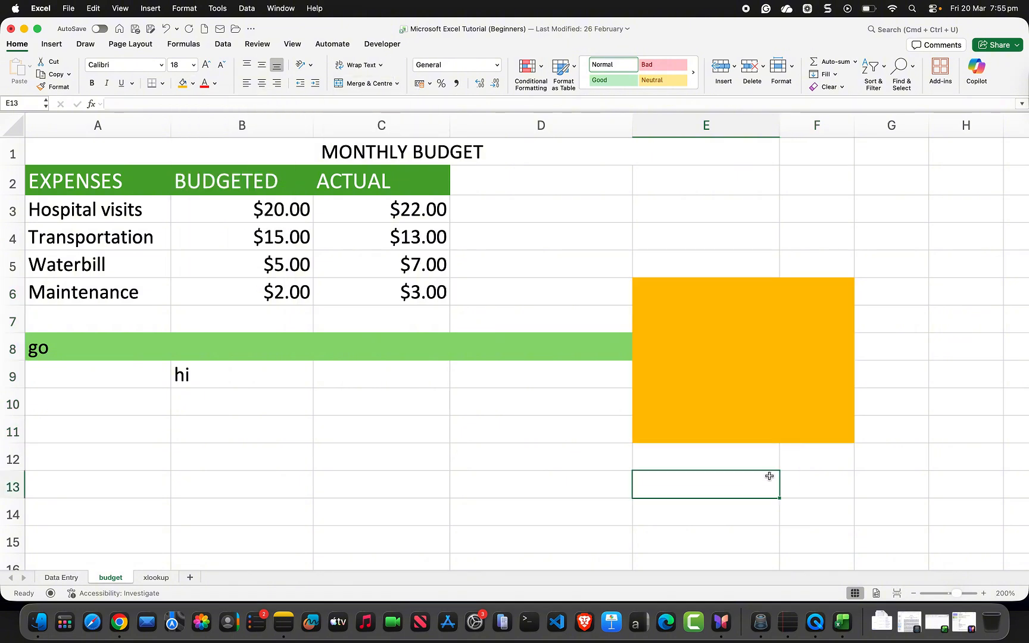
- Unmerge the orange block at E6:F11 back into individual cells
click(738, 358)
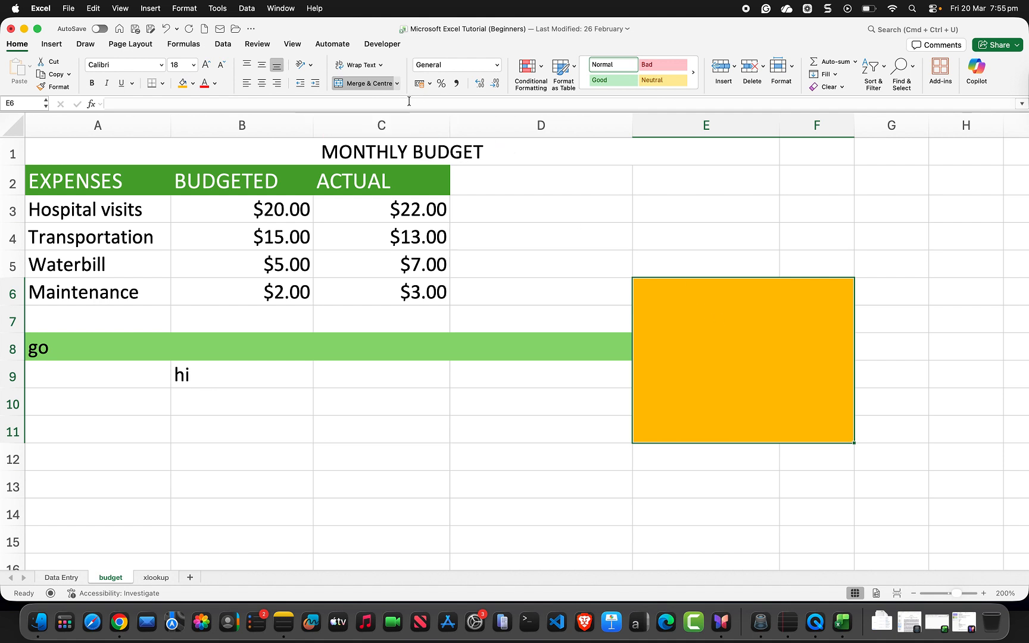
click(397, 85)
click(384, 140)
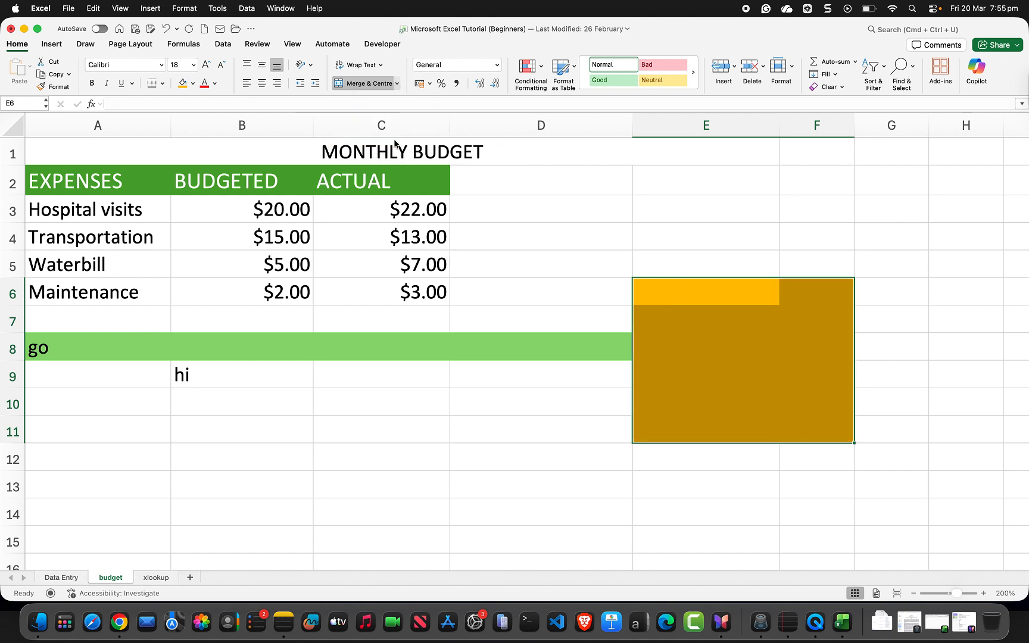
- Remove the orange fill from the unmerged cells E6:F11 by setting them to No Fill
click(659, 250)
click(703, 347)
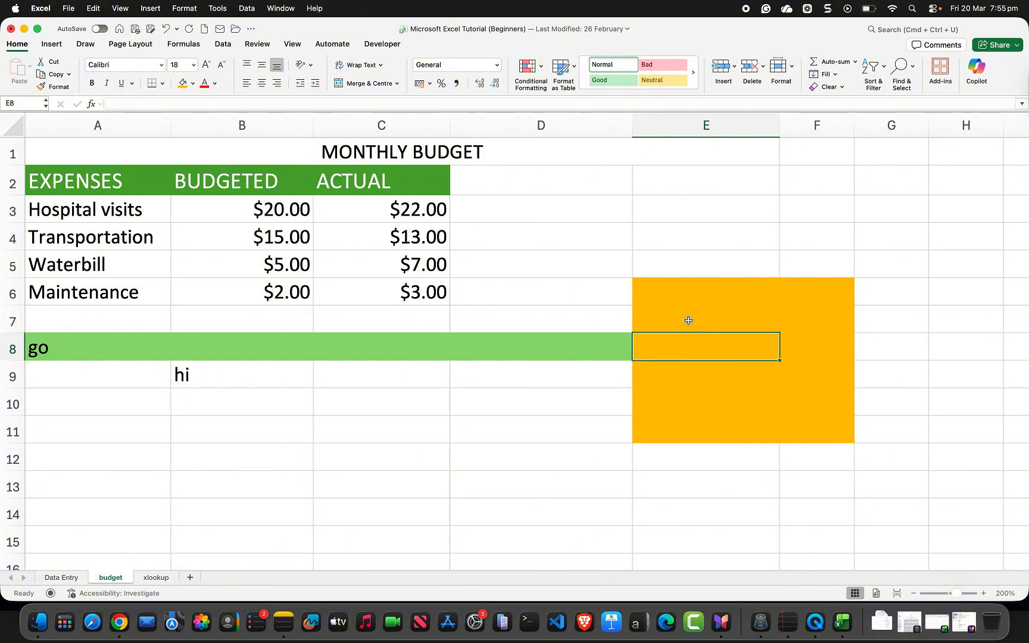
click(680, 282)
click(677, 317)
click(671, 294)
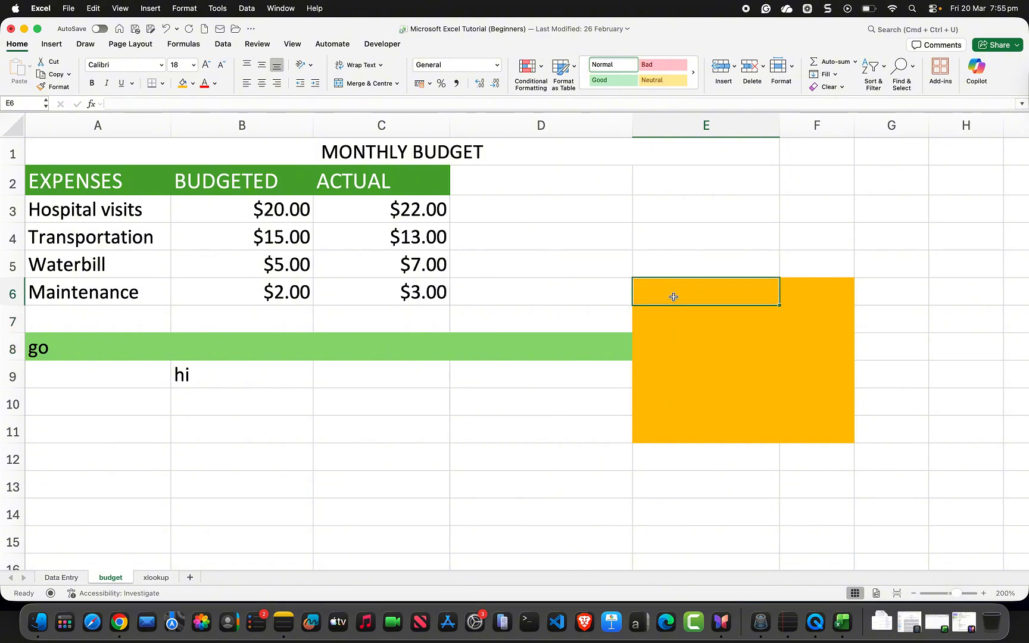
drag(671, 294, 825, 423)
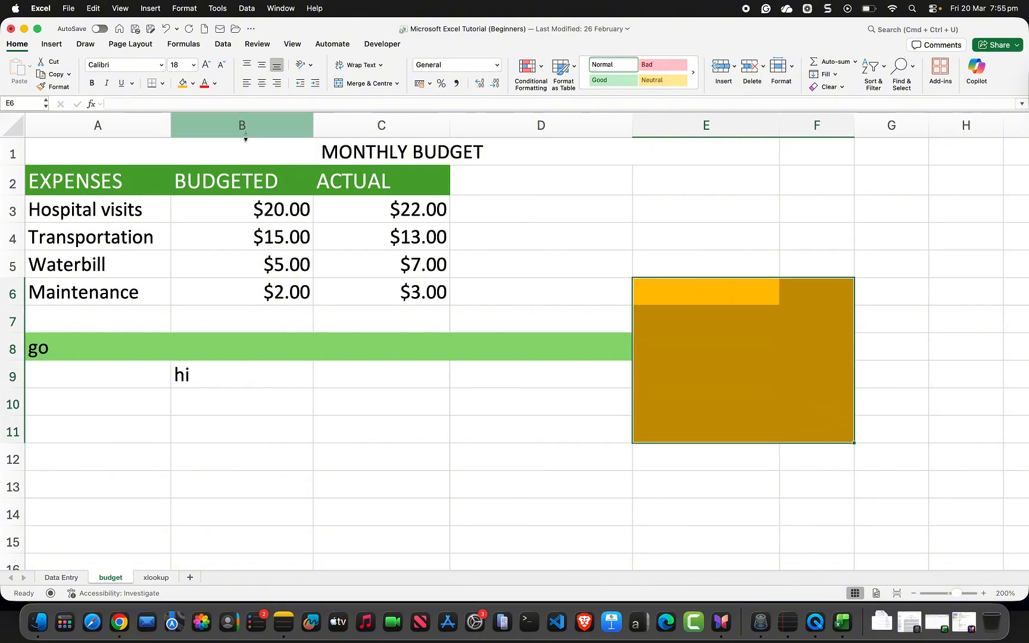
click(191, 84)
click(241, 115)
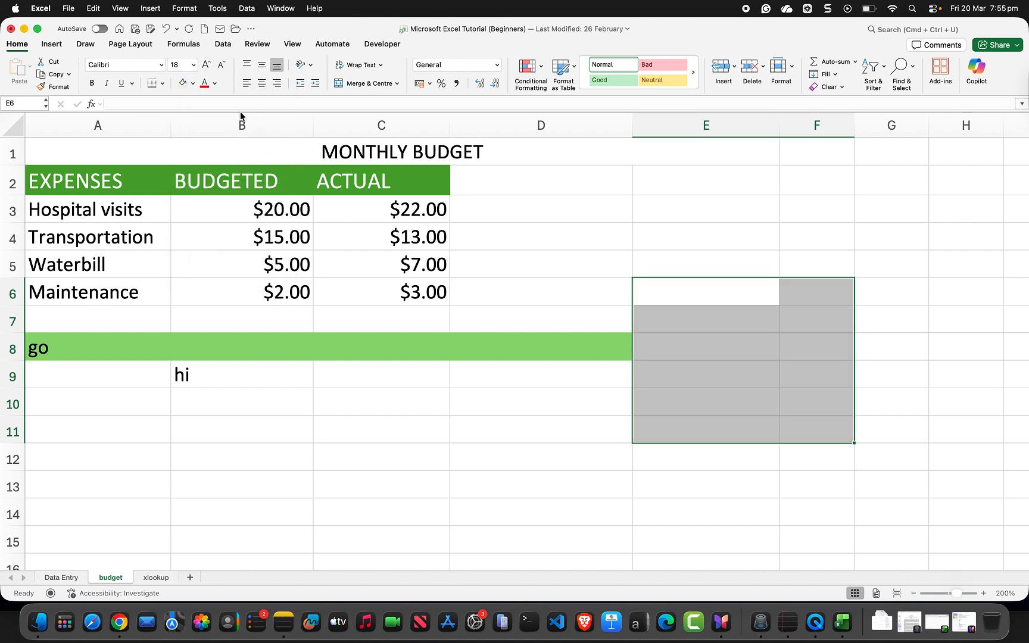
click(563, 246)
click(742, 299)
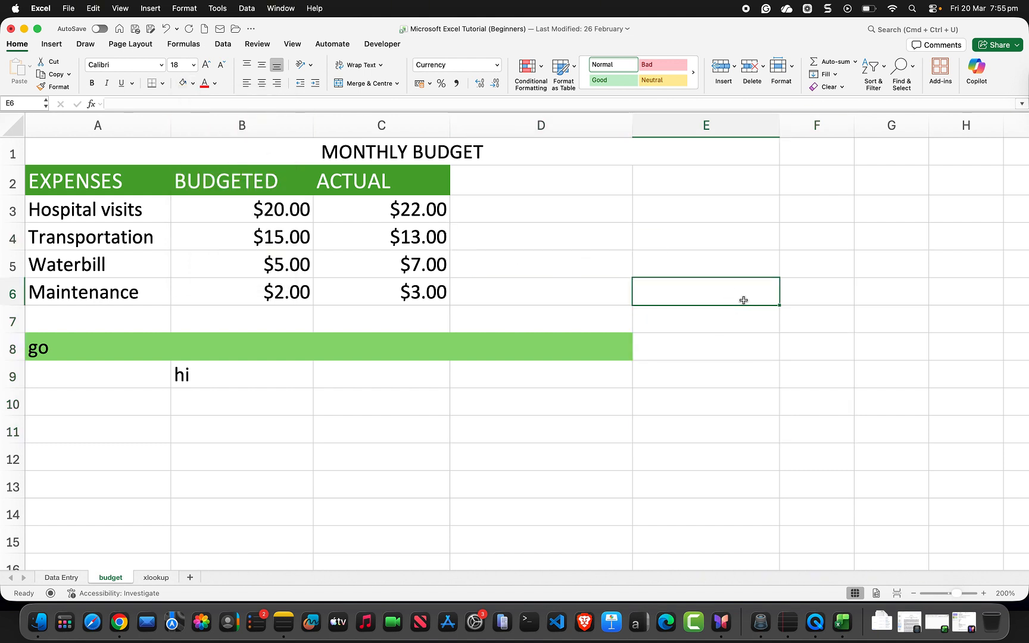
- Unmerge the green "go" cell in row 8 back into individual cells
click(558, 341)
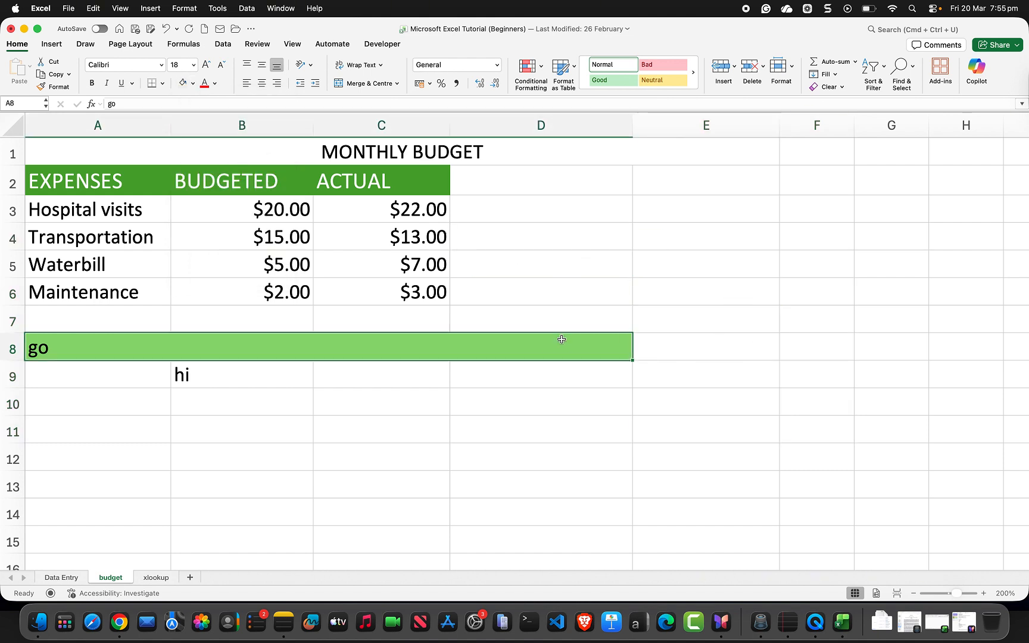
click(397, 83)
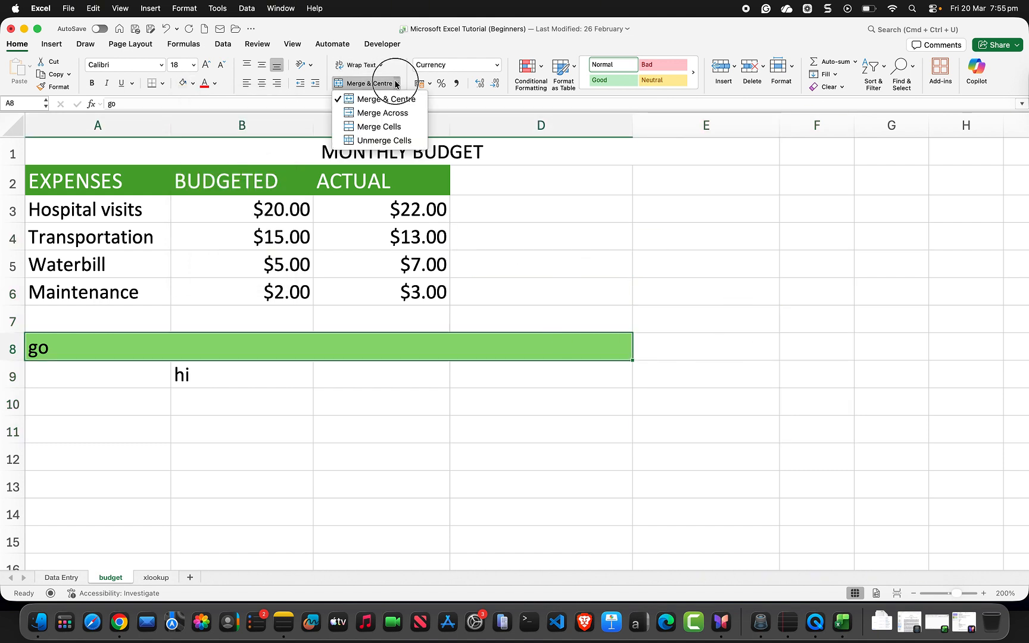
click(399, 145)
click(355, 427)
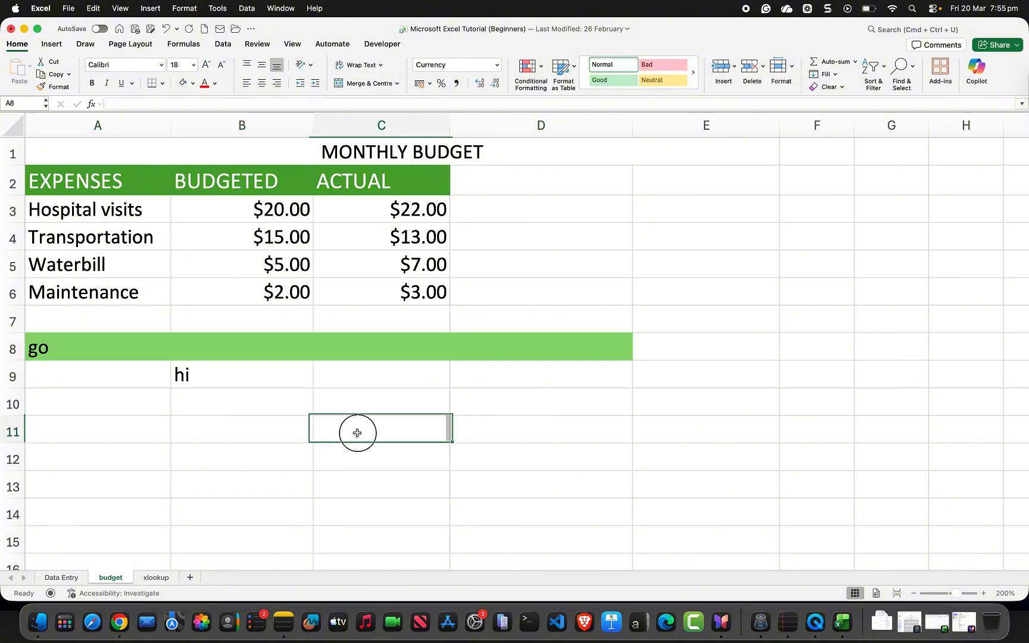
click(303, 345)
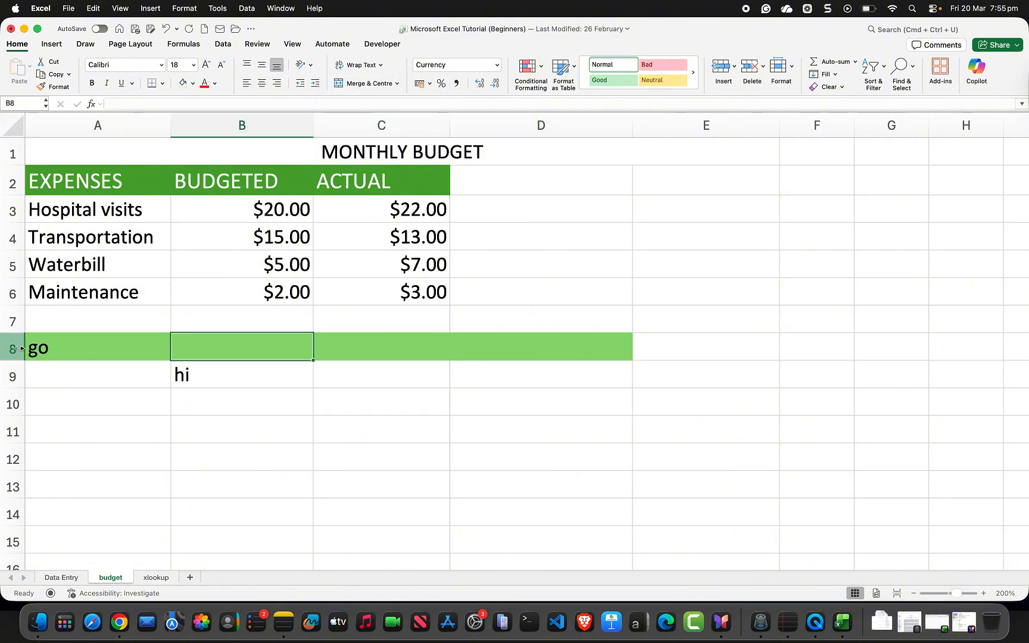
- Clear the light green fill from cells A8:D8 using No Fill
drag(32, 347, 567, 350)
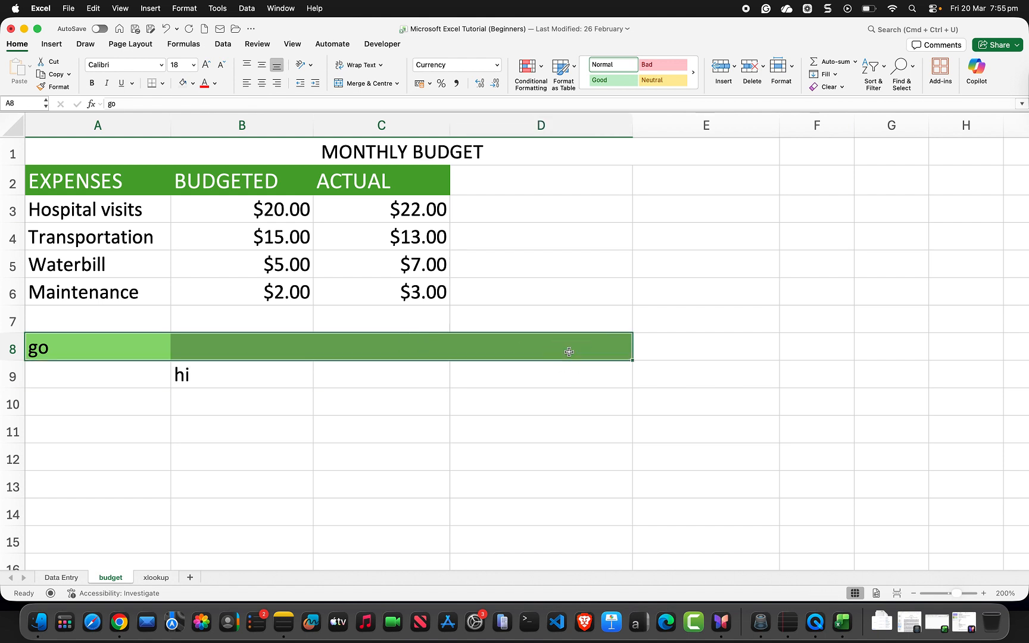
click(192, 83)
click(215, 112)
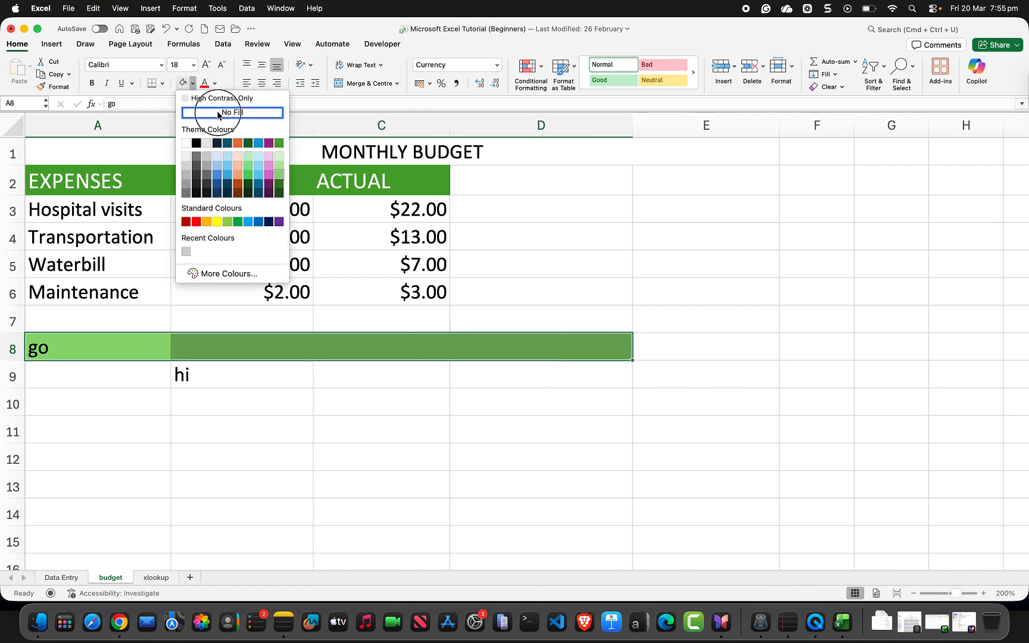
click(278, 403)
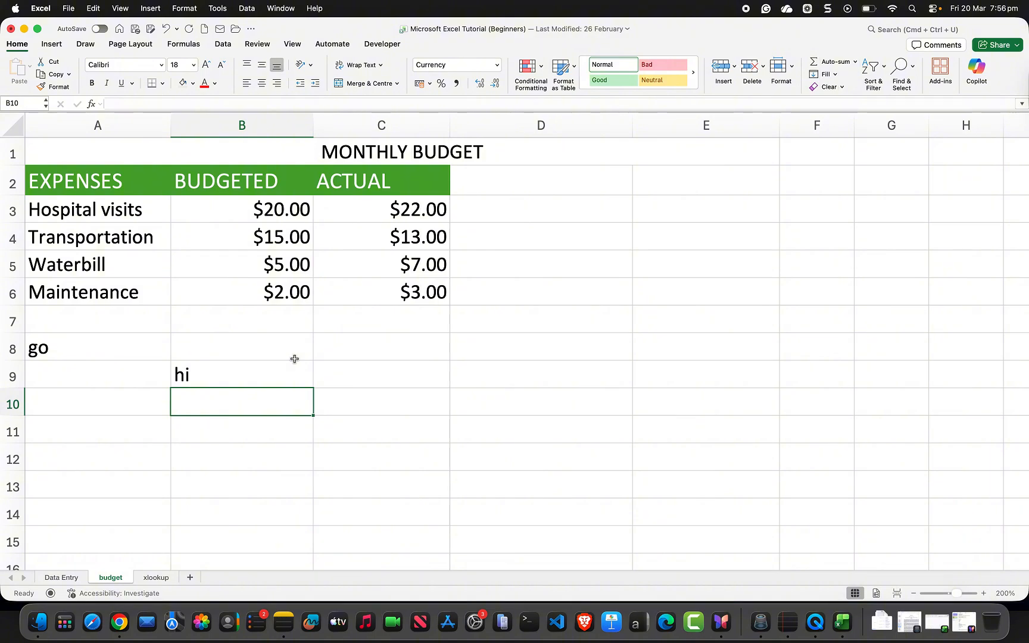